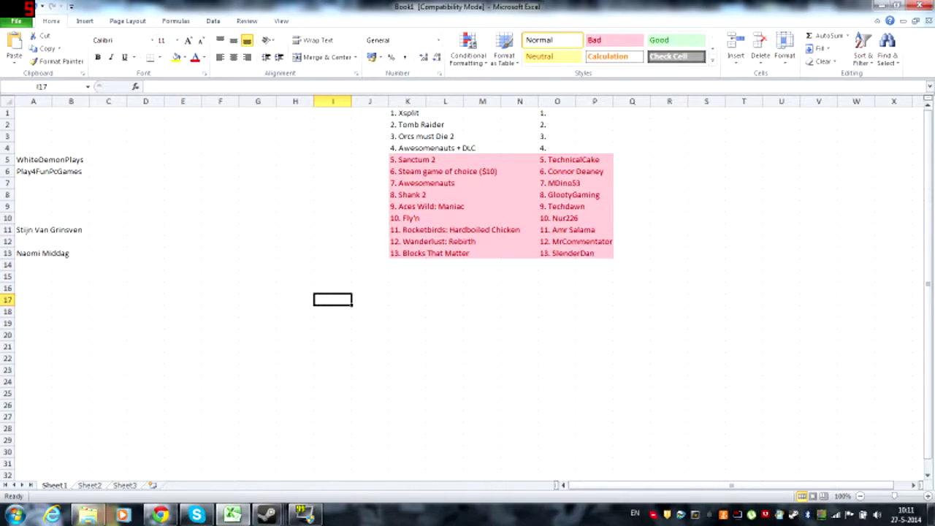
- Switch to the browser showing the ClassTools name picker with the four entrant names
click(160, 514)
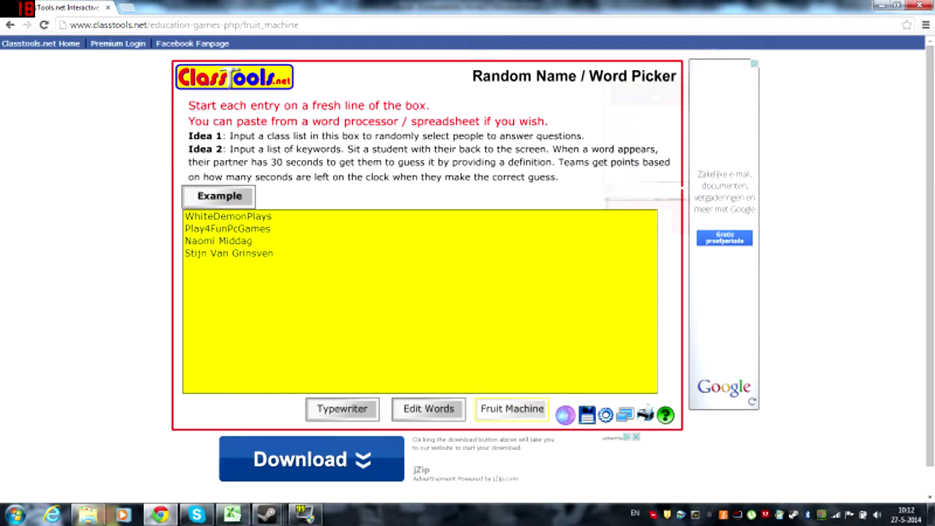
click(512, 408)
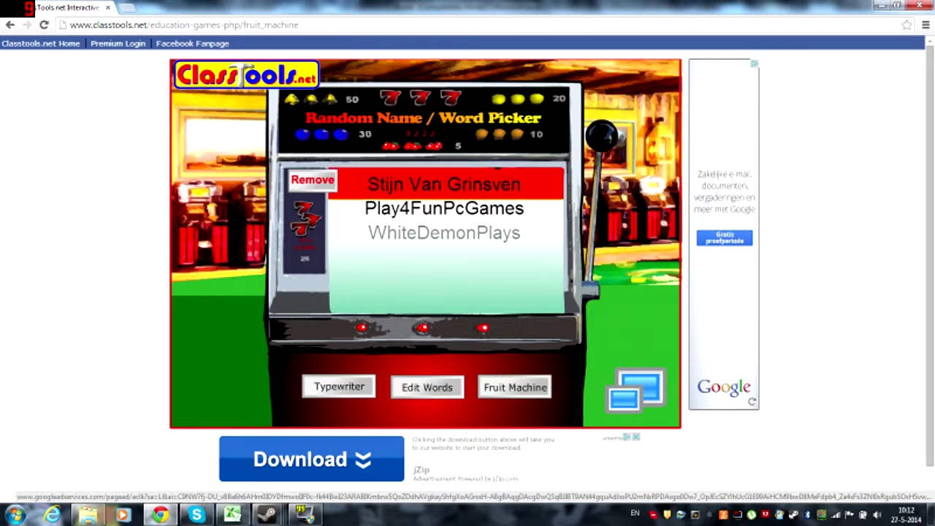
click(427, 387)
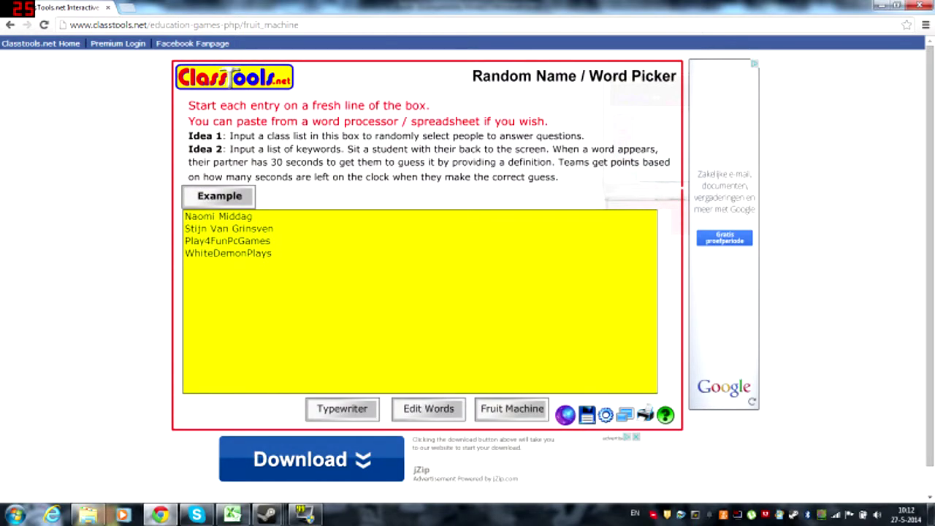
key(alt+Tab)
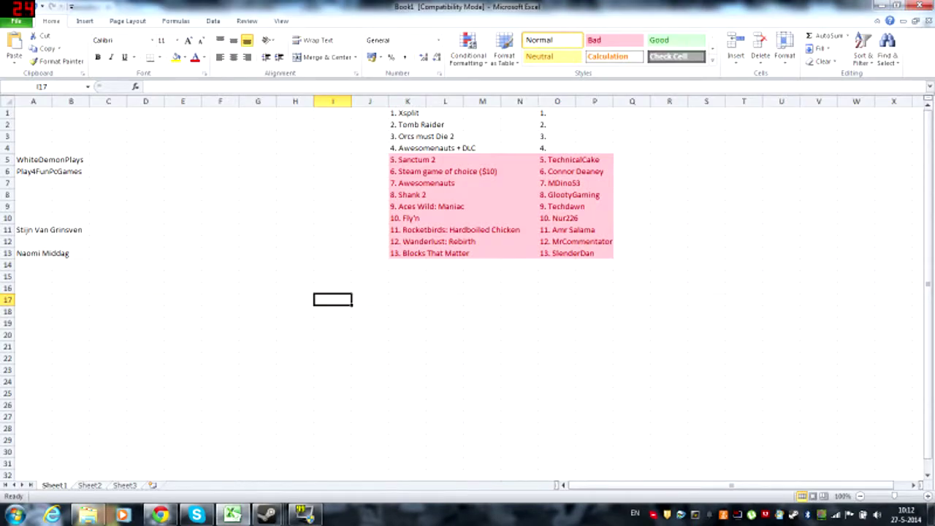
click(33, 229)
drag(214, 87, 146, 86)
key(ctrl+x)
click(557, 147)
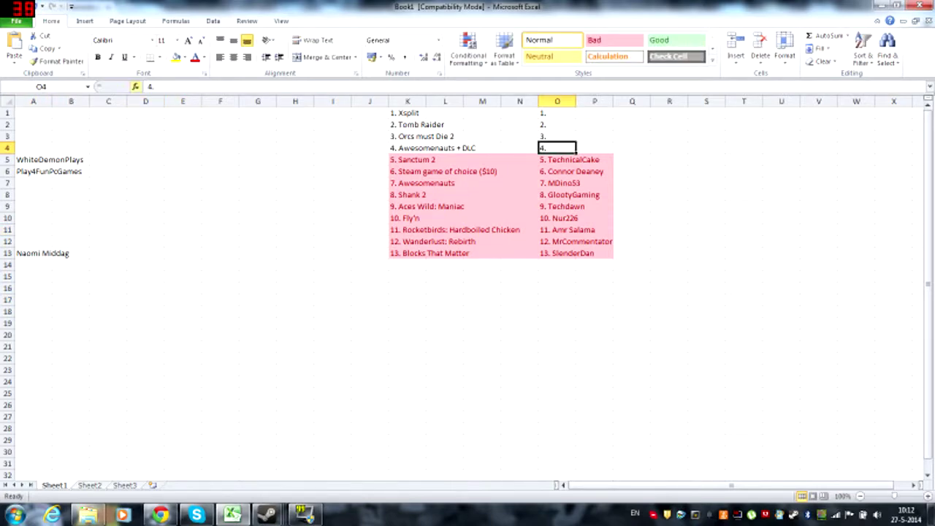
key(F2)
key(ctrl+v)
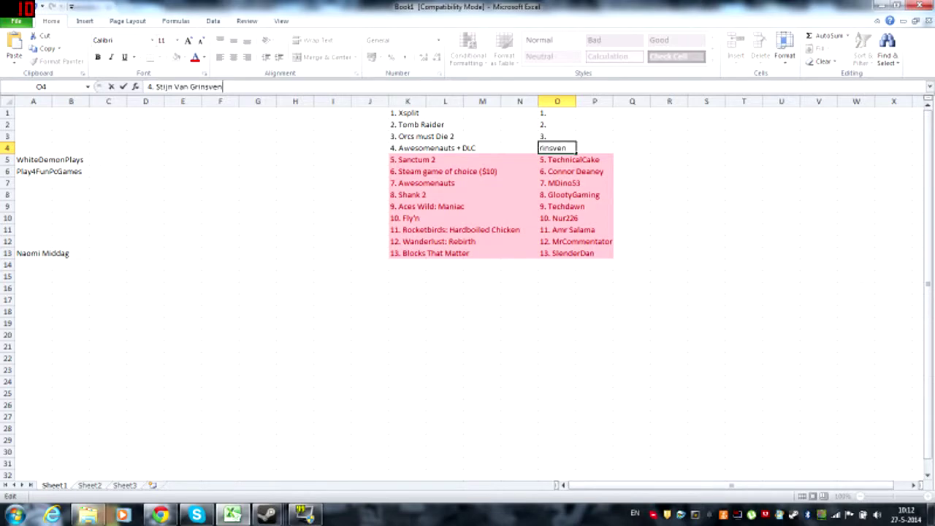
click(258, 229)
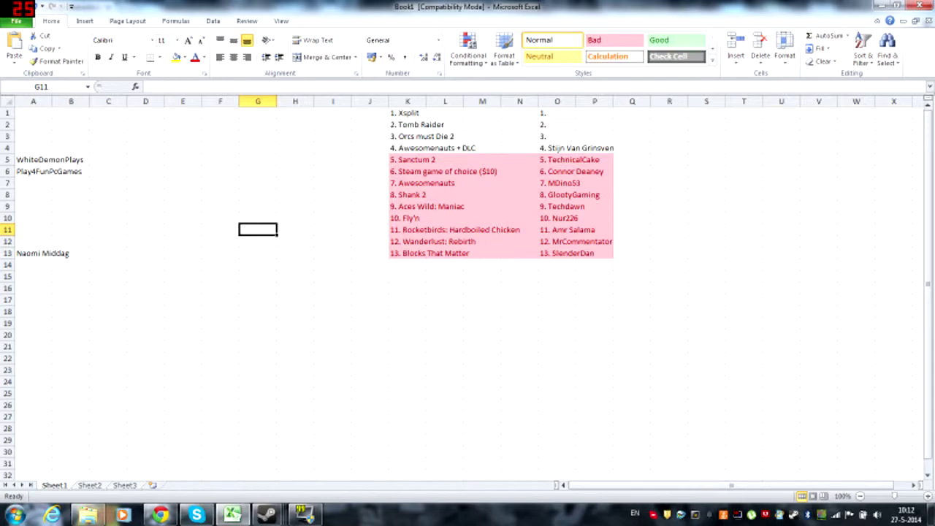
click(161, 514)
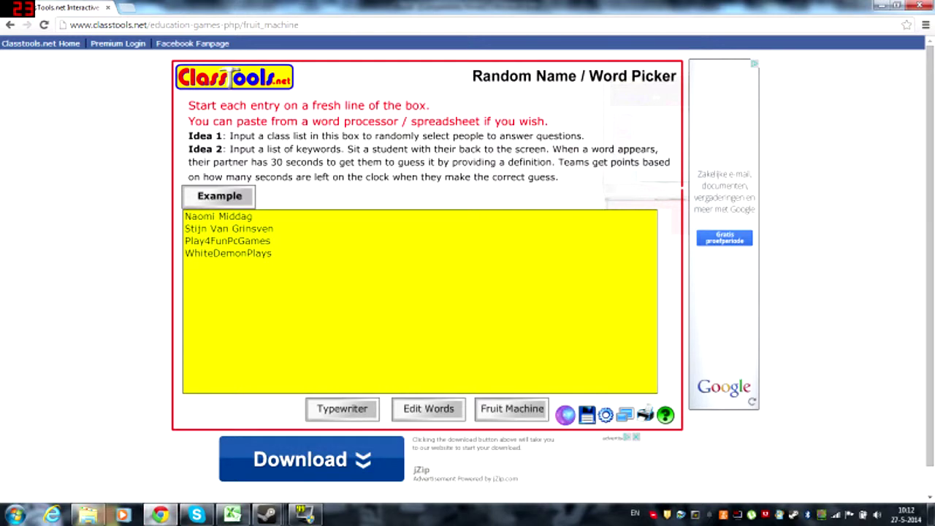
drag(273, 229, 185, 229)
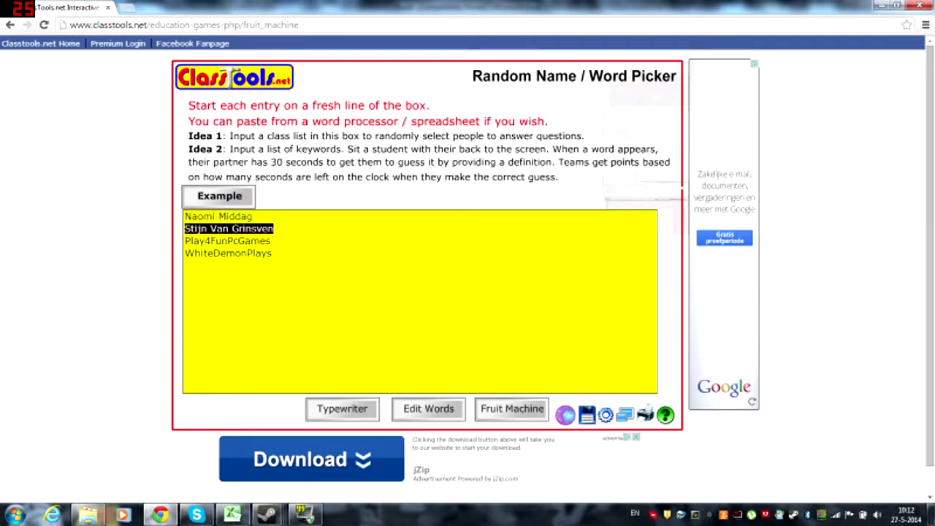
key(BackSpace)
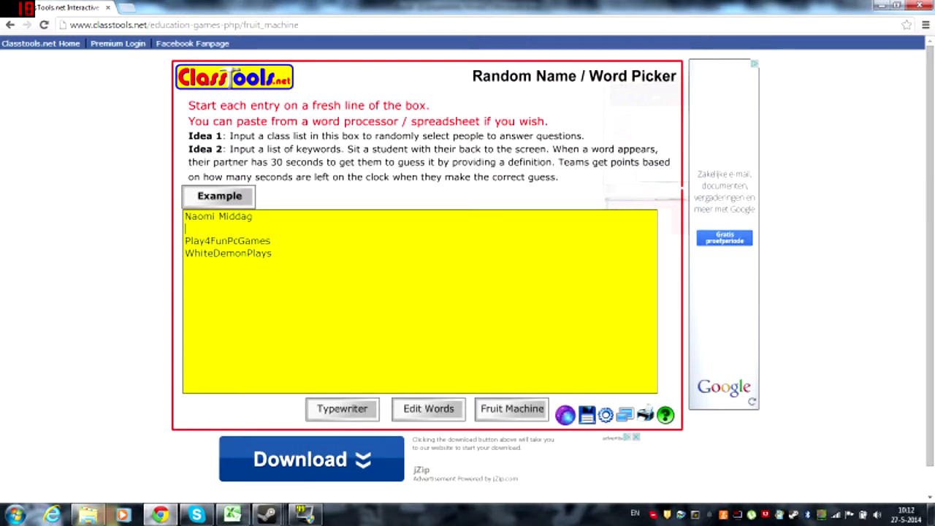
key(Delete)
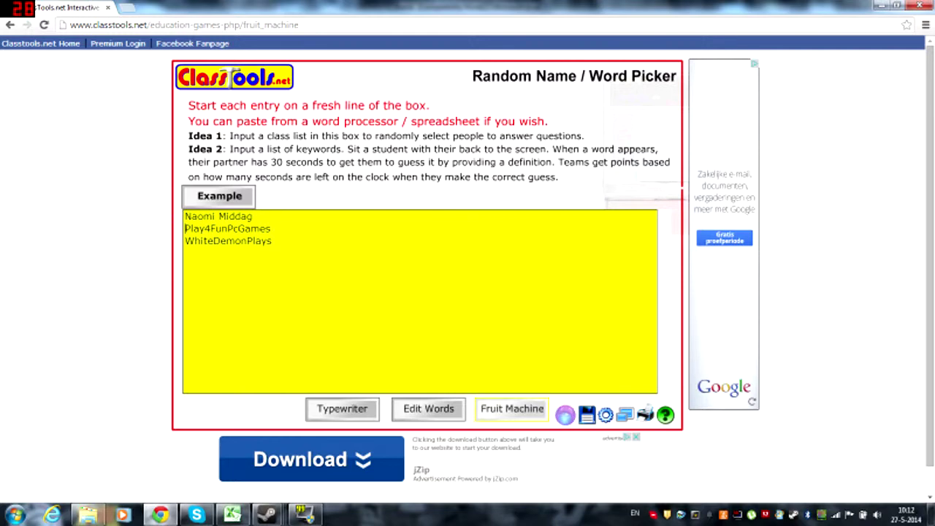
click(512, 409)
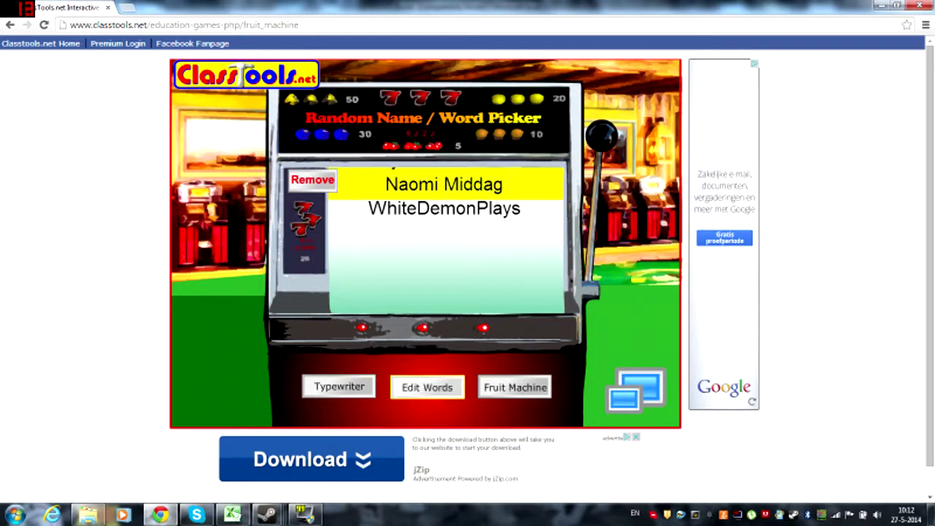
click(427, 387)
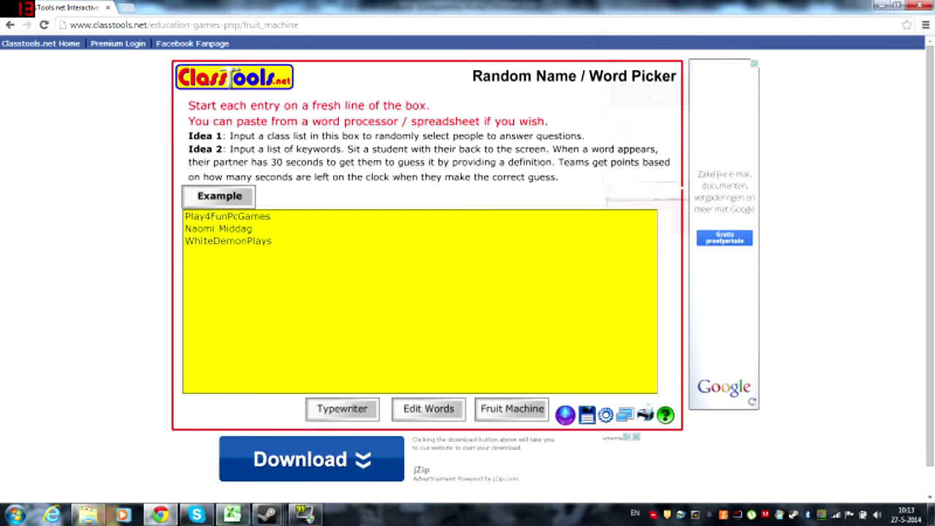
click(232, 515)
click(33, 253)
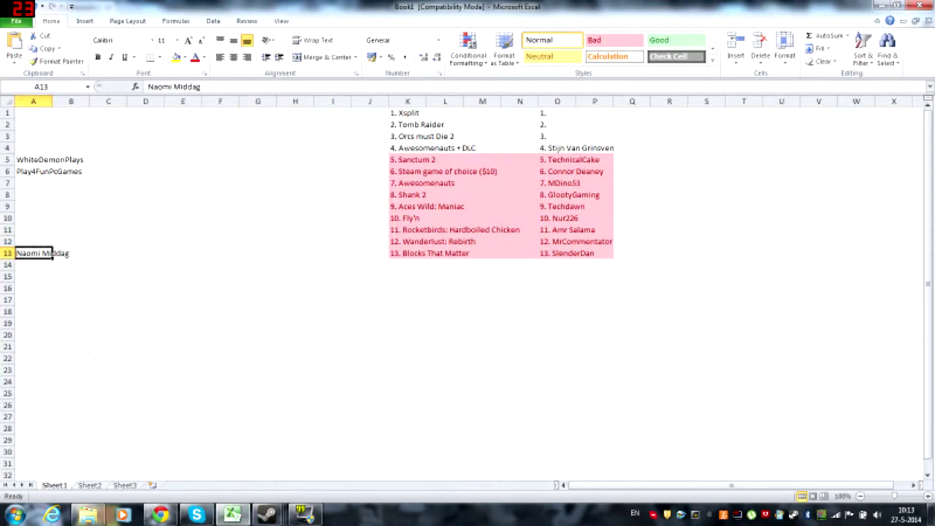
key(ctrl+c)
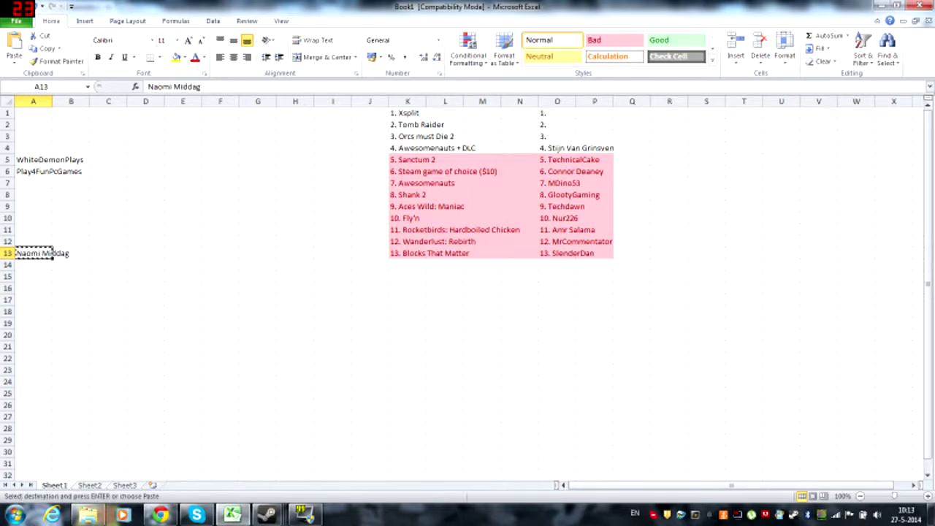
drag(149, 86, 201, 86)
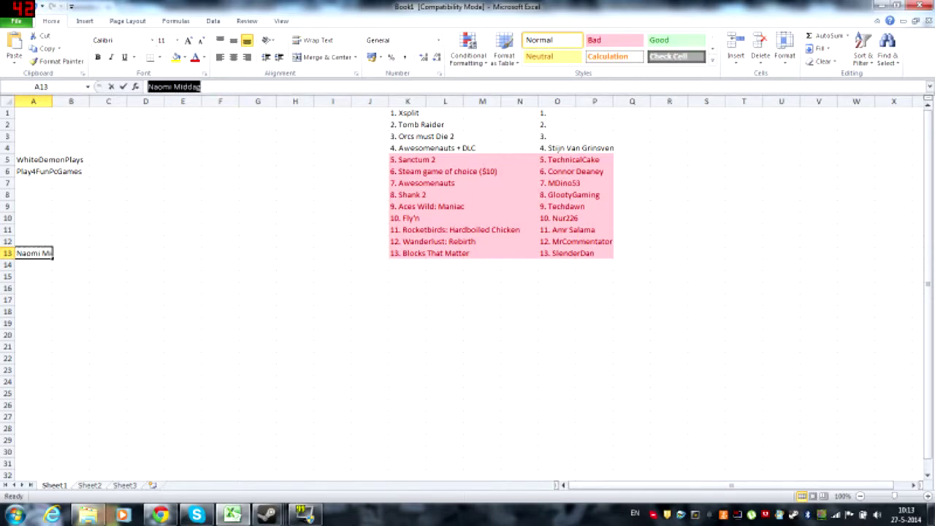
key(ctrl+x)
click(556, 136)
key(ctrl+v)
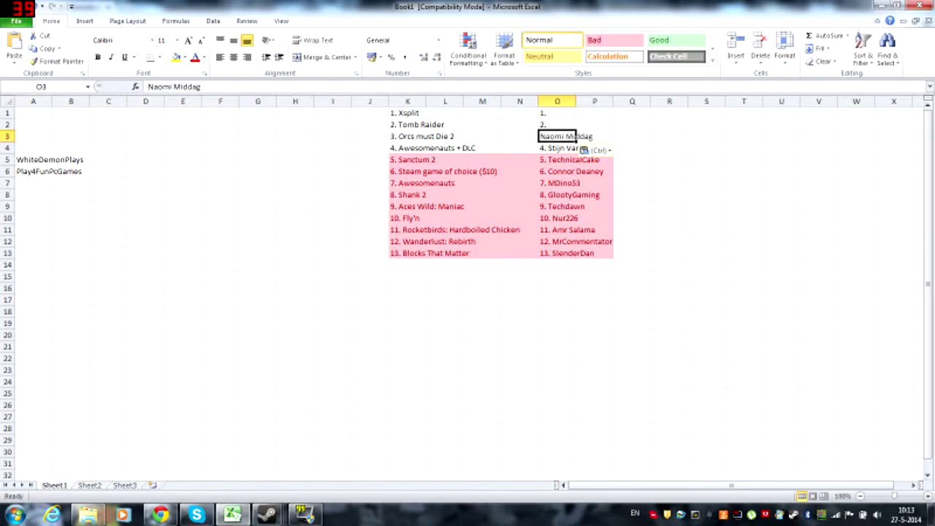
click(332, 288)
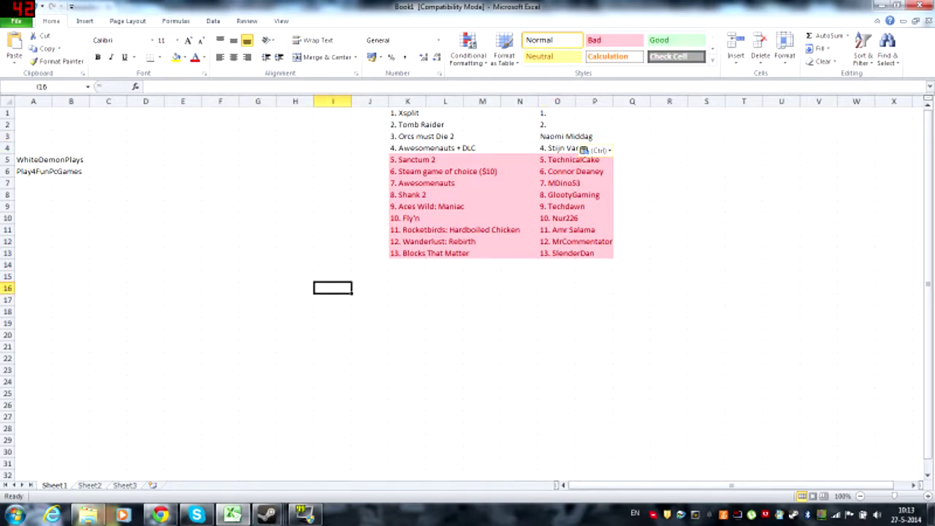
click(567, 137)
click(148, 86)
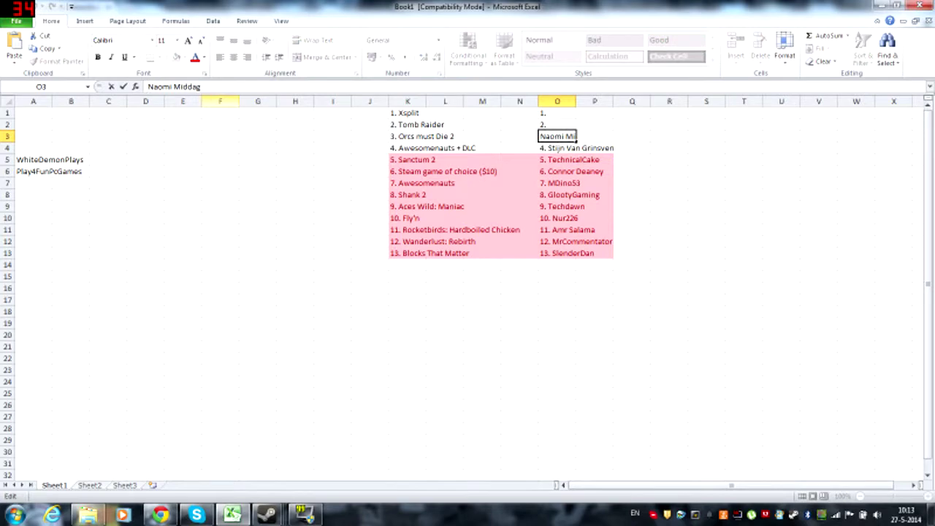
text(3.)
drag(257, 206, 257, 218)
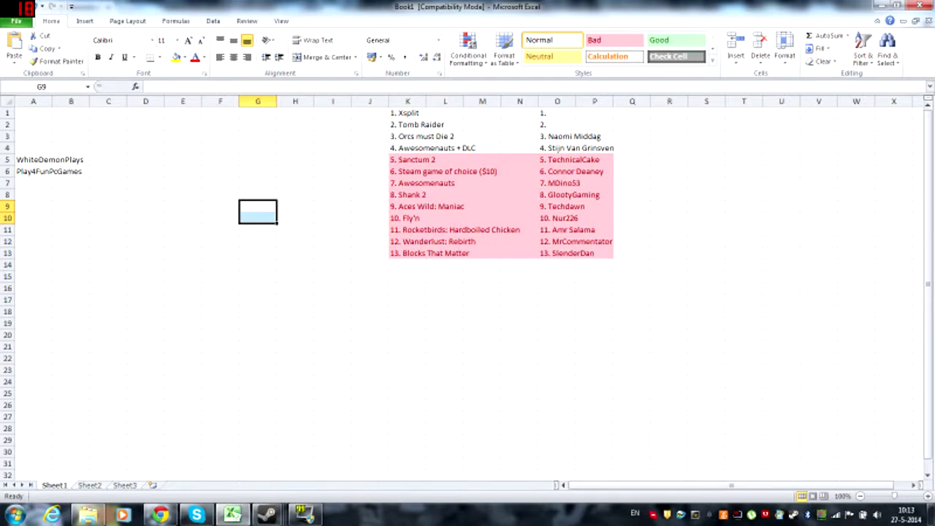
- Select cell A10 and go back to the ClassTools name picker
click(33, 218)
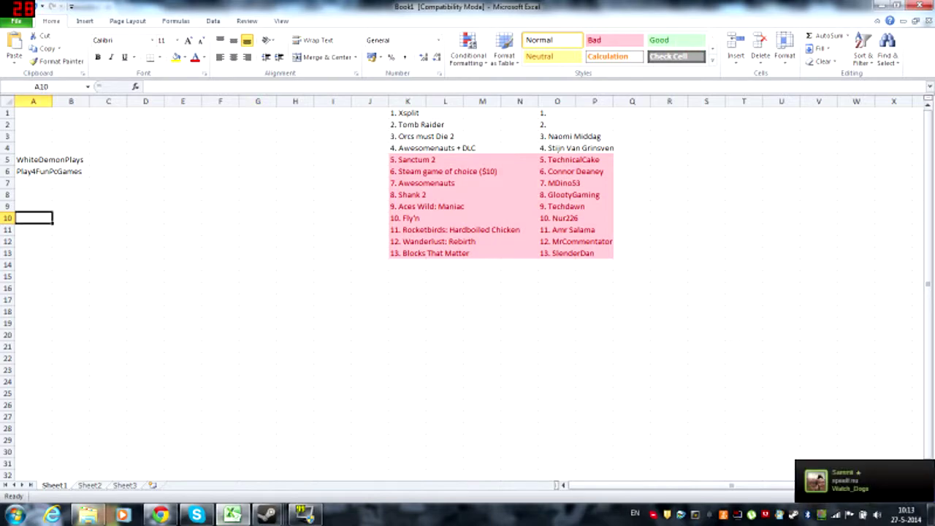
mouse_move(196, 515)
mouse_move(160, 515)
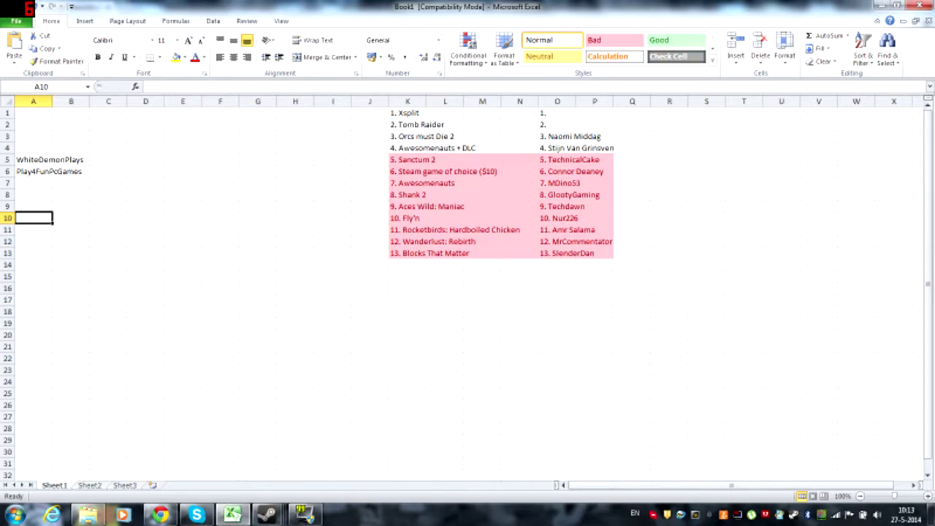
click(161, 515)
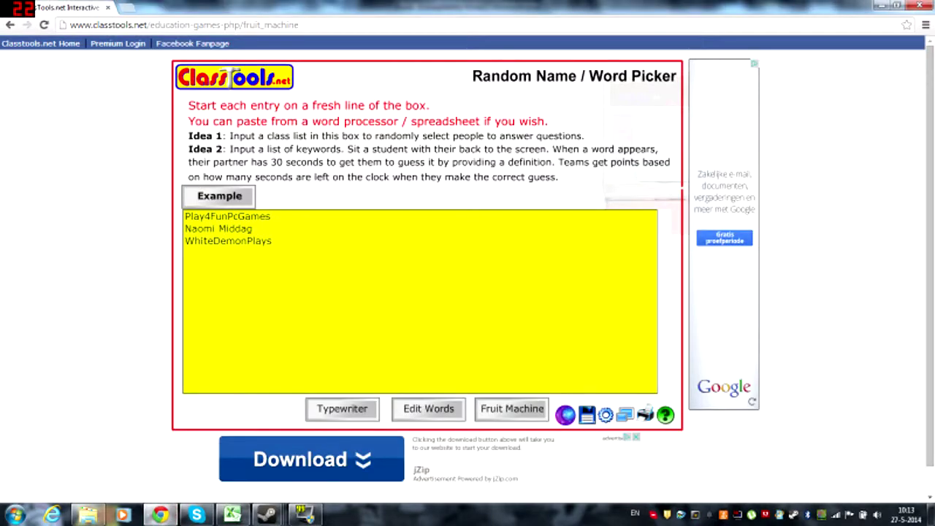
drag(254, 228, 185, 229)
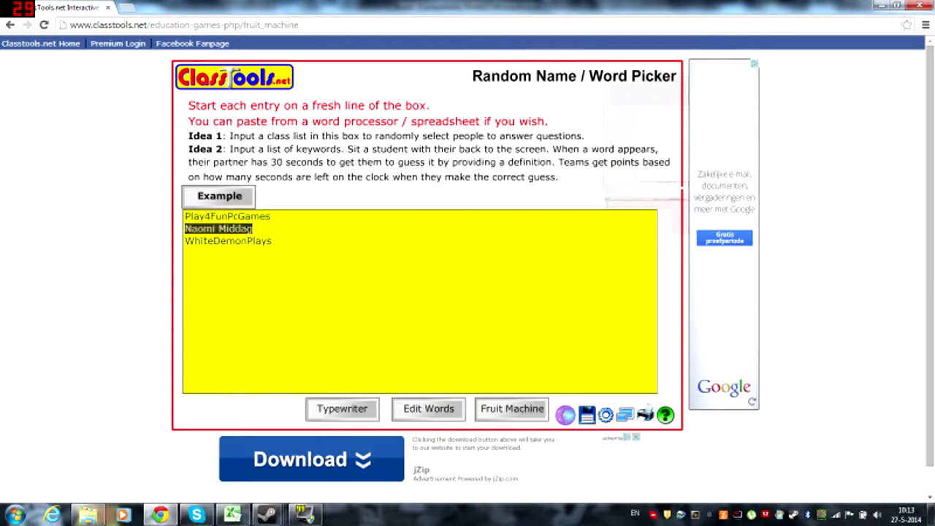
click(184, 229)
drag(252, 229, 184, 228)
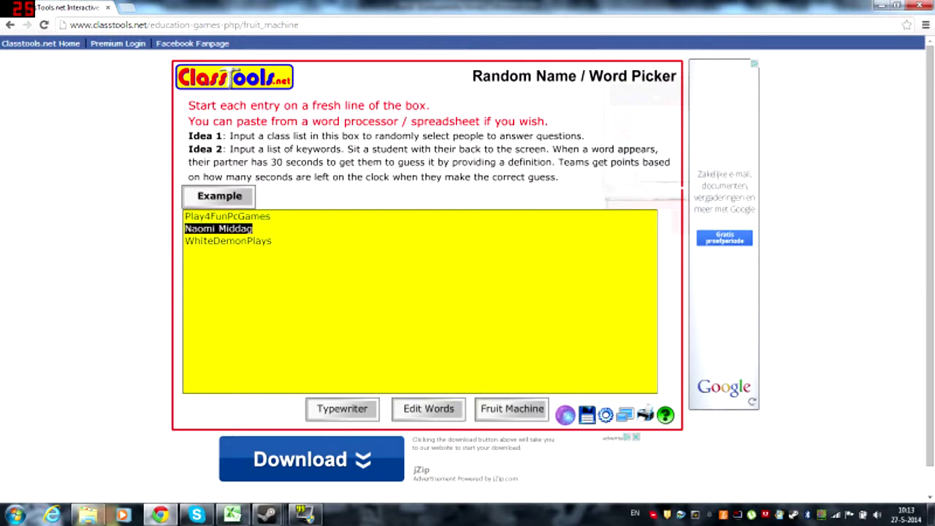
key(Delete)
key(Delete)
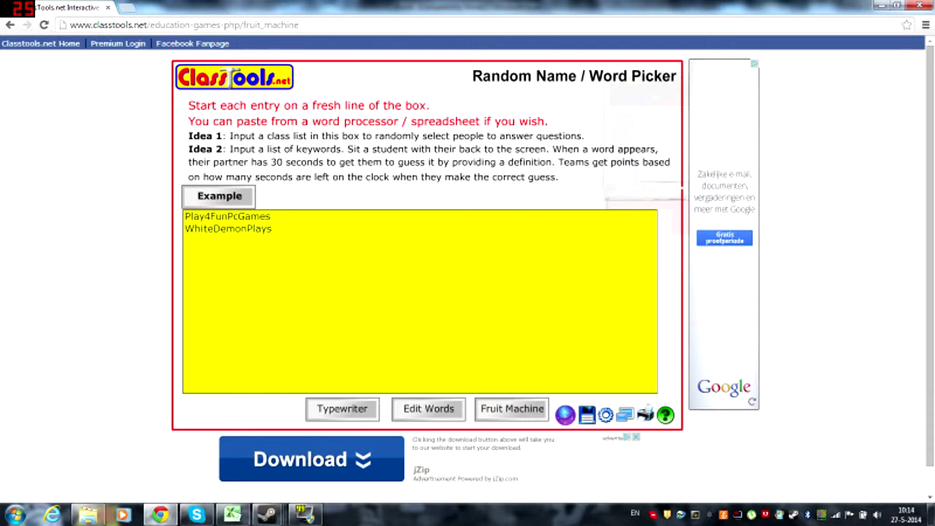
click(512, 409)
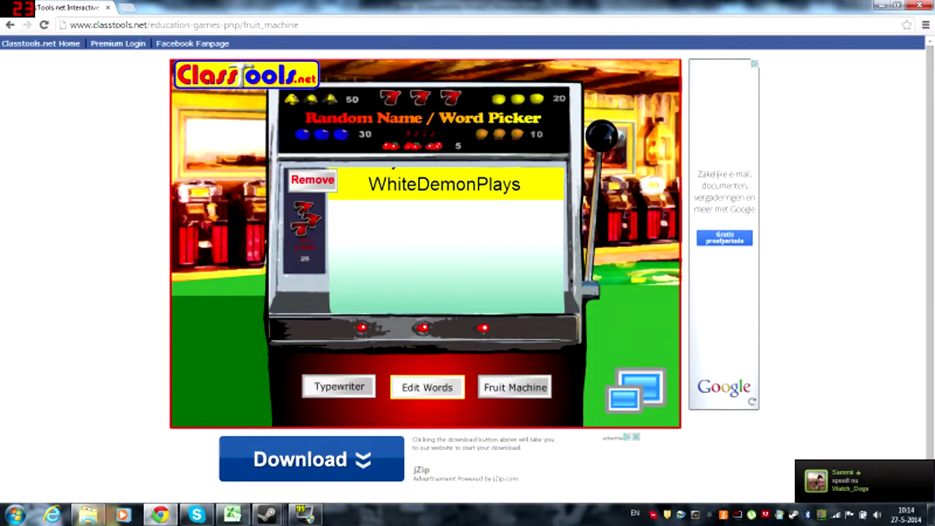
click(428, 387)
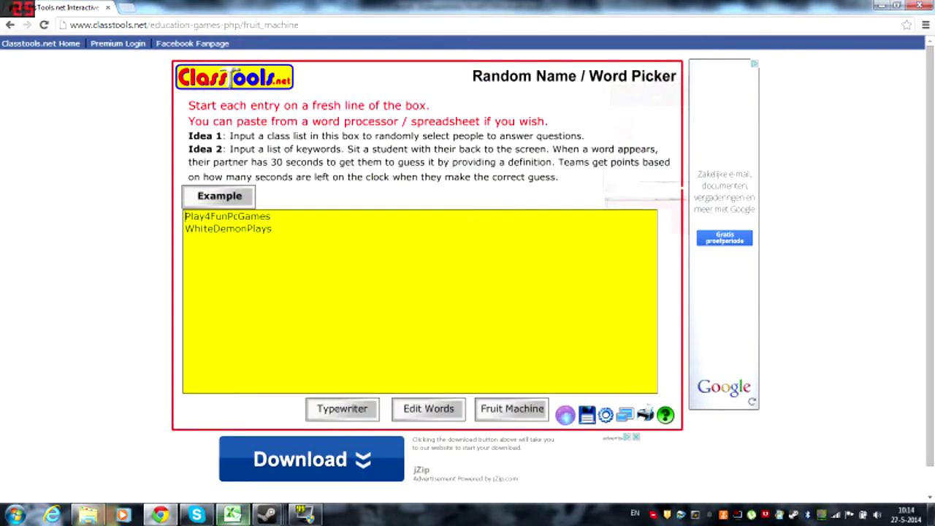
click(232, 514)
- Move WhiteDemonPlays from A5 into O1 after '1.', beside Xsplit
click(45, 159)
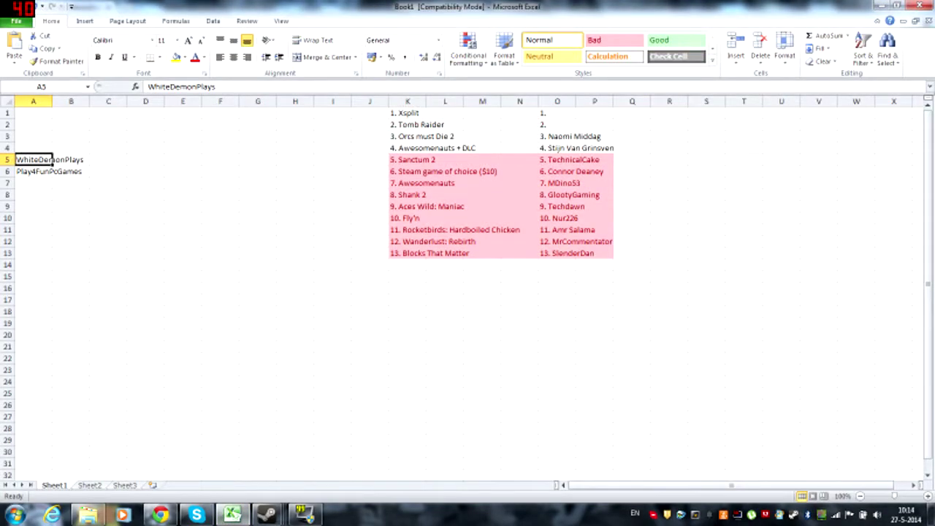
click(208, 86)
double_click(208, 86)
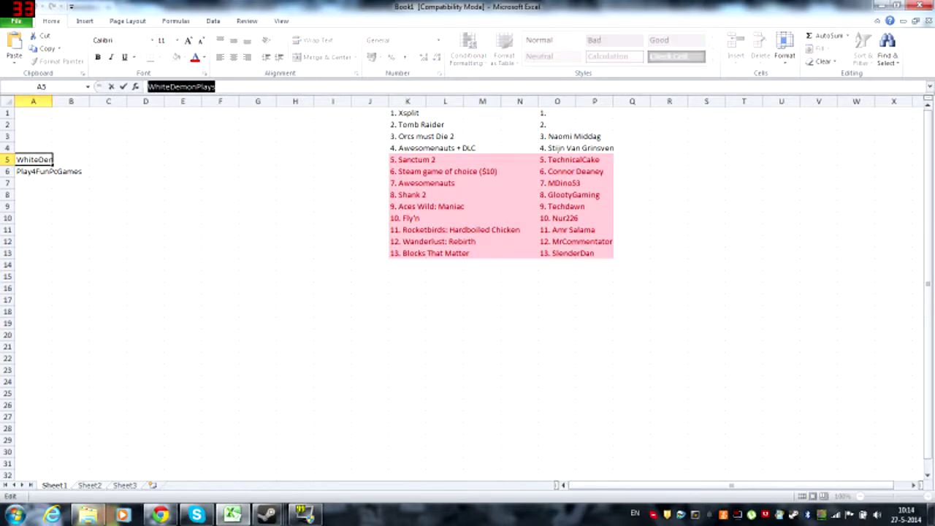
key(ctrl+x)
click(557, 113)
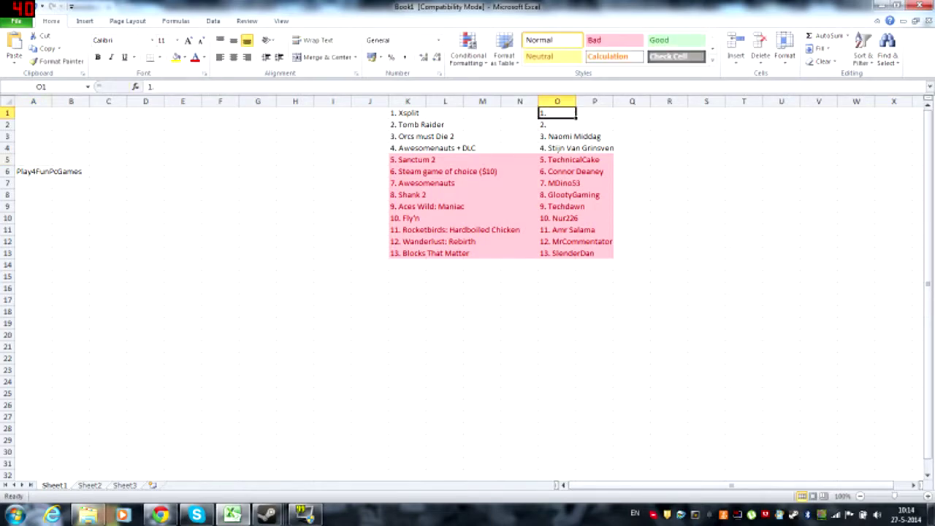
key(F2)
key(ctrl+v)
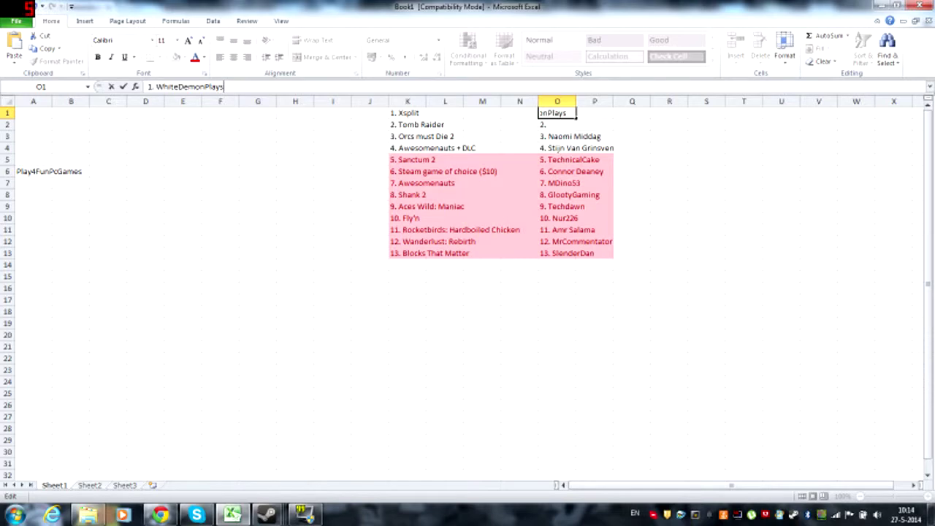
click(295, 183)
- Move Play4FunPcGames from A6 into O2 after '2.', beside Tomb Raider
click(49, 171)
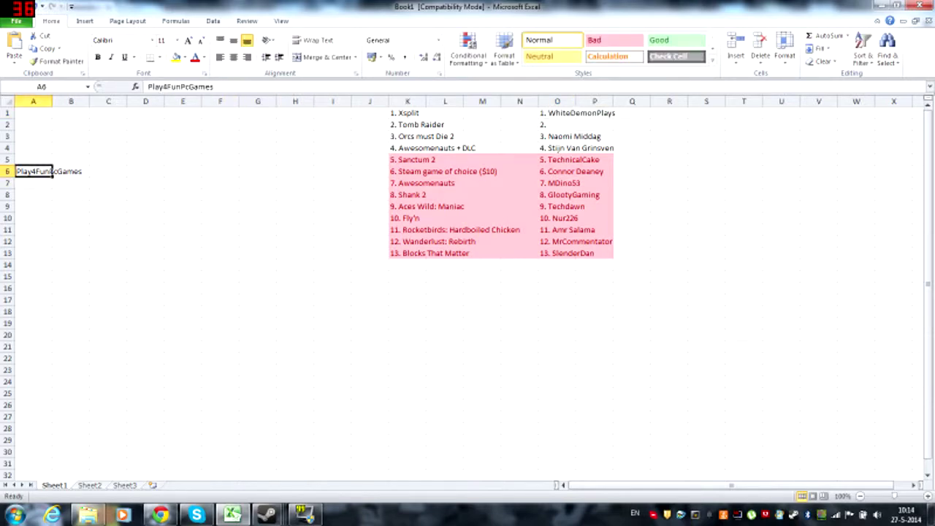
double_click(52, 171)
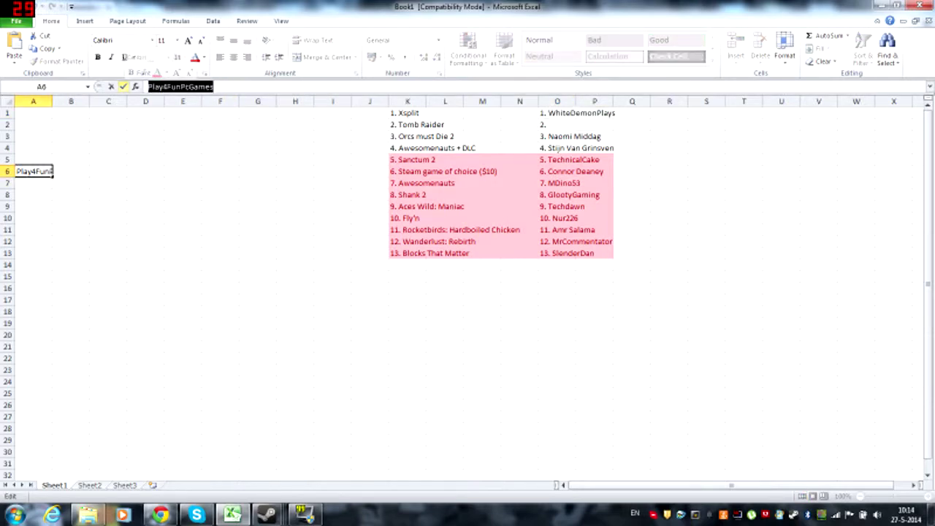
key(ctrl+c)
click(557, 124)
key(F2)
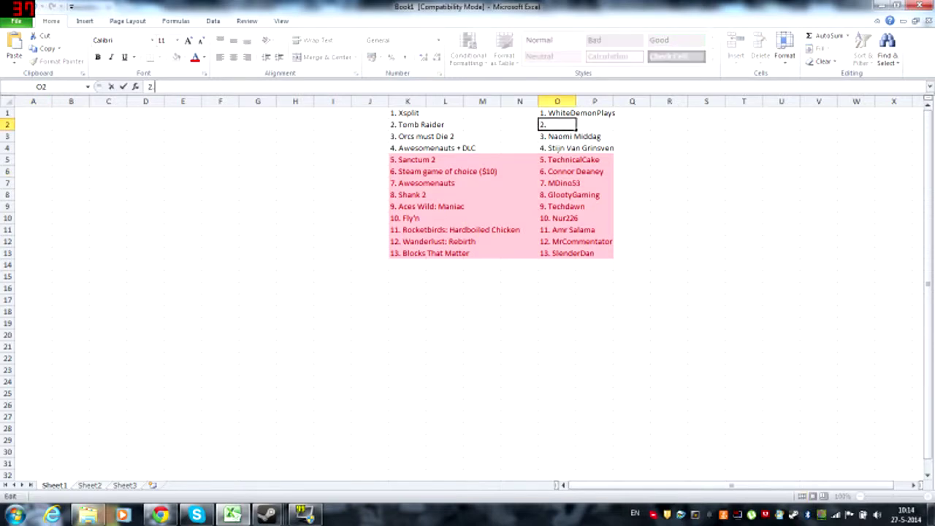
key(ctrl+v)
click(257, 171)
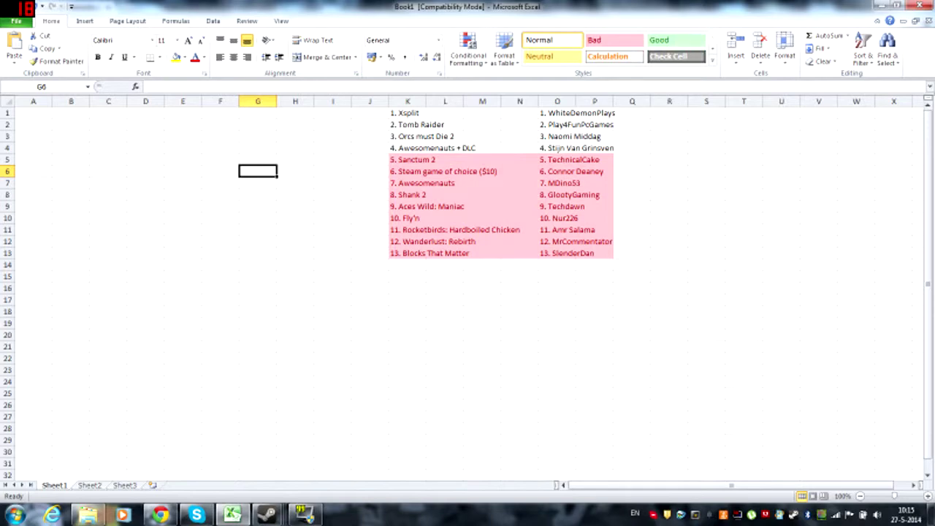
mouse_move(595, 254)
mouse_down()
mouse_move(442, 195)
mouse_move(401, 159)
mouse_up()
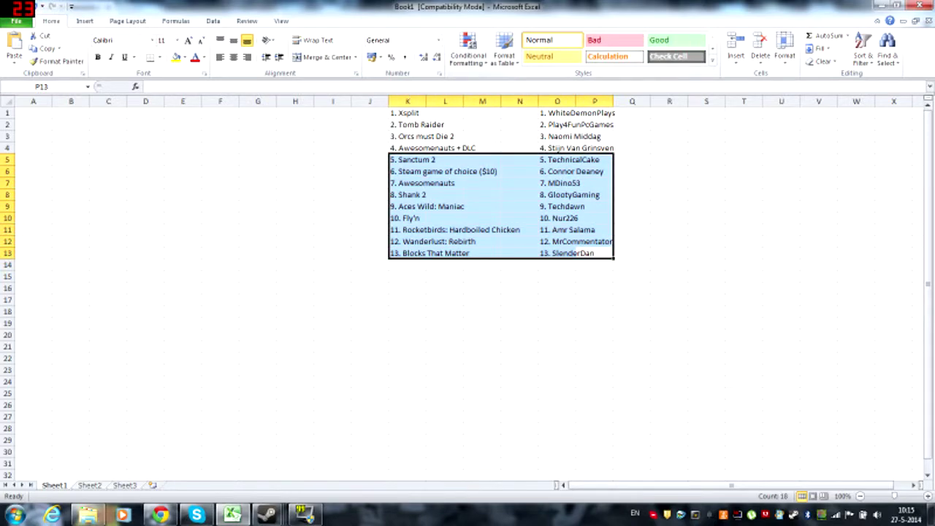
- Deselect the range to confirm rows 5–13 now have plain, unhighlighted formatting
click(669, 194)
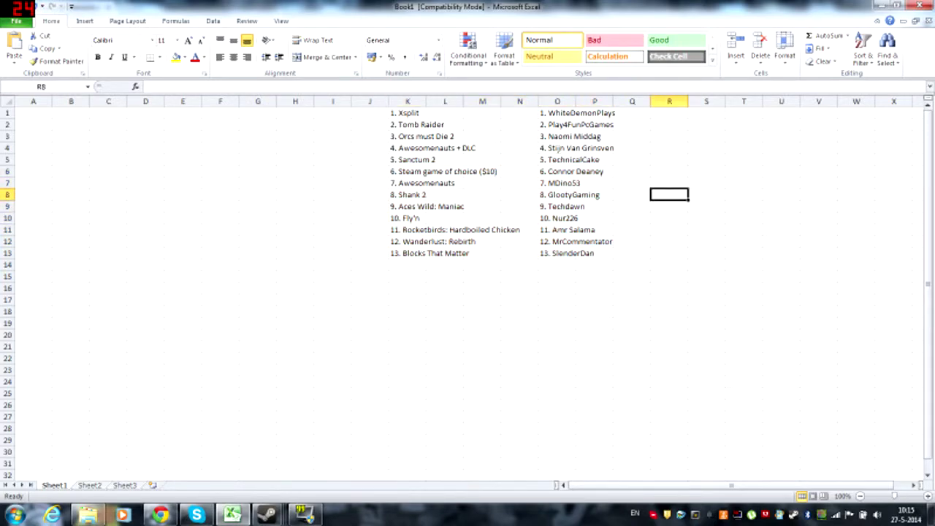